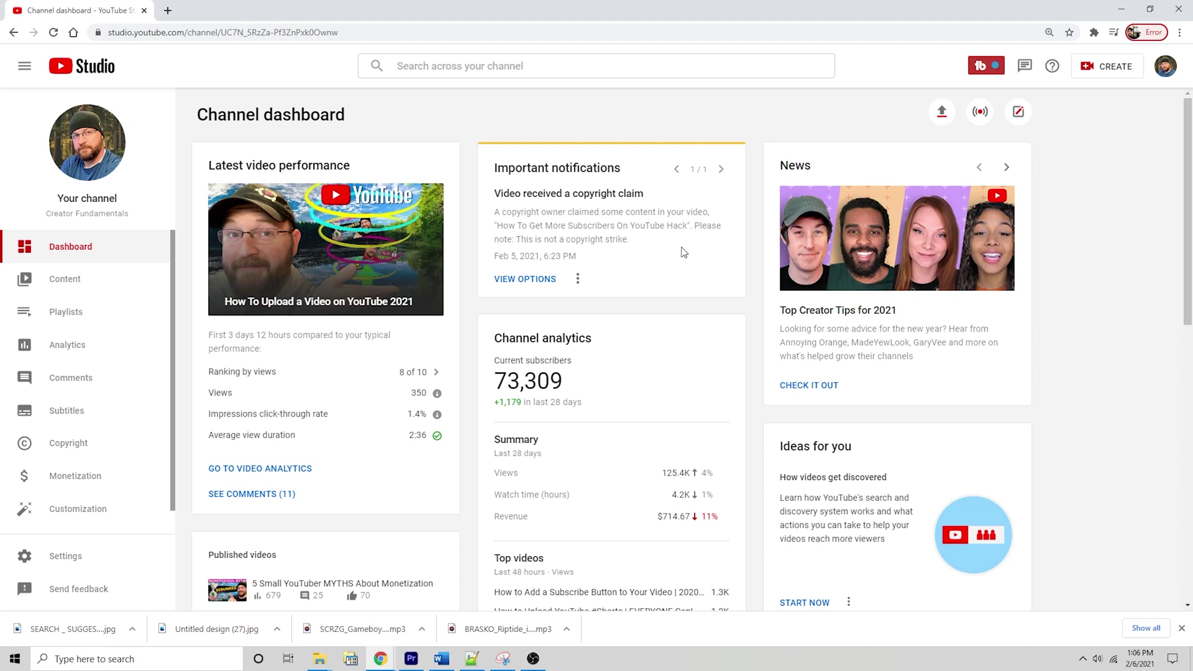
# Open the claim details for Honey (feat. West AM) and view its resolution options.
pyautogui.click(544, 287)
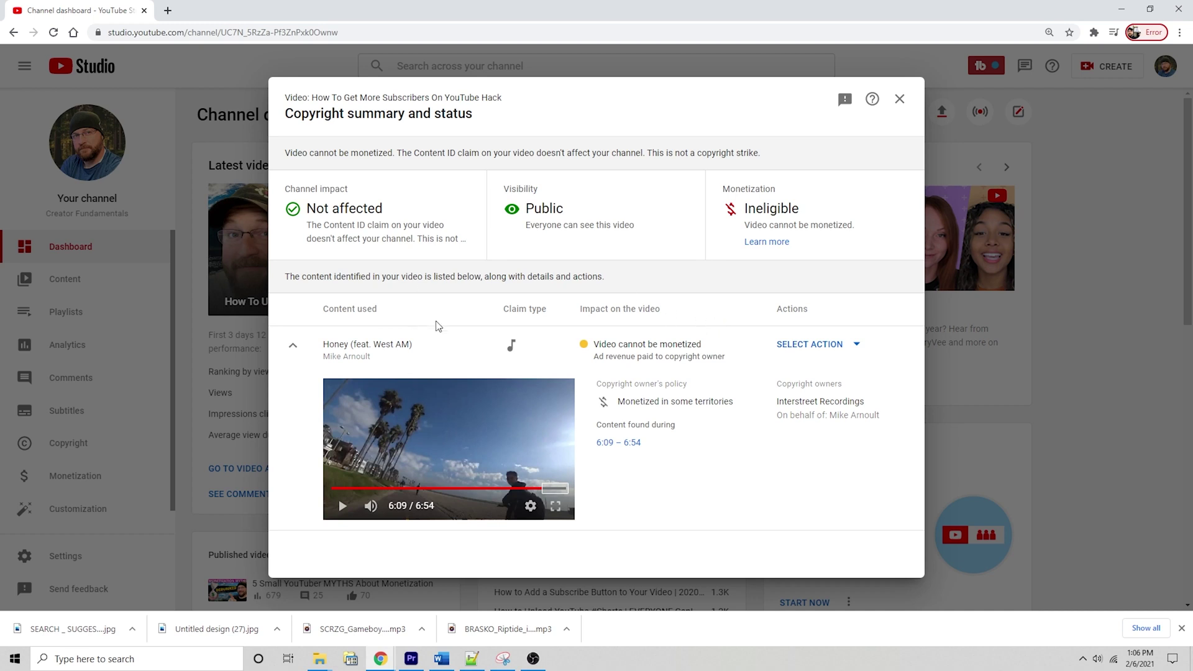
pyautogui.moveTo(438, 344); pyautogui.dragTo(319, 341)
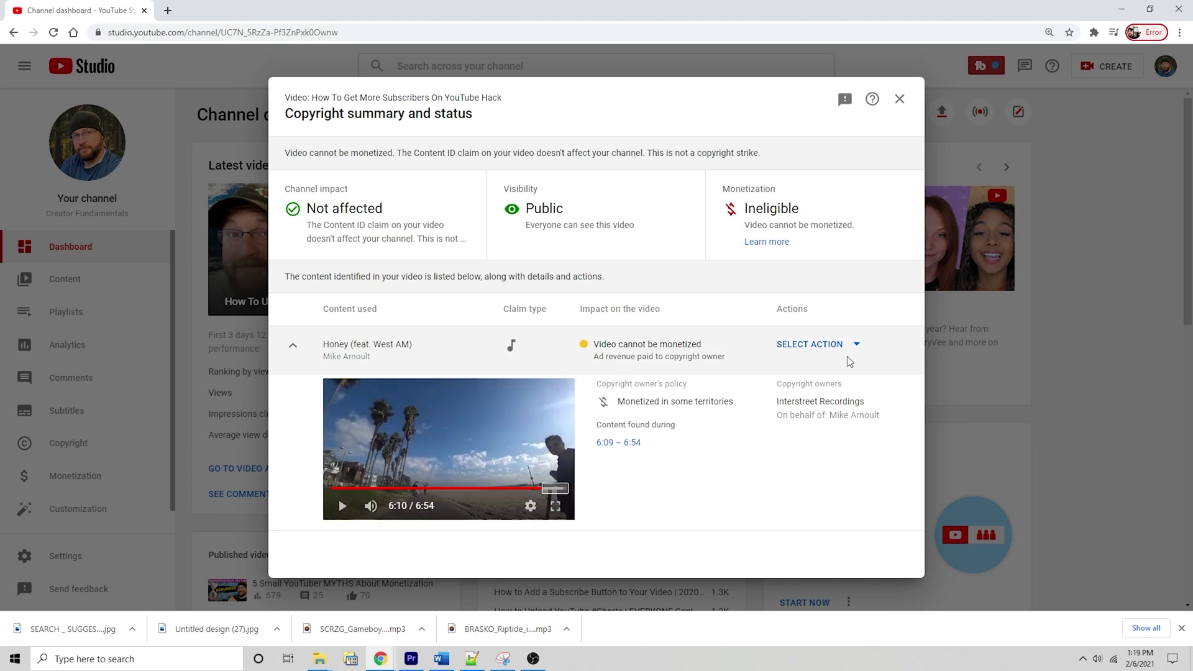
pyautogui.click(839, 347)
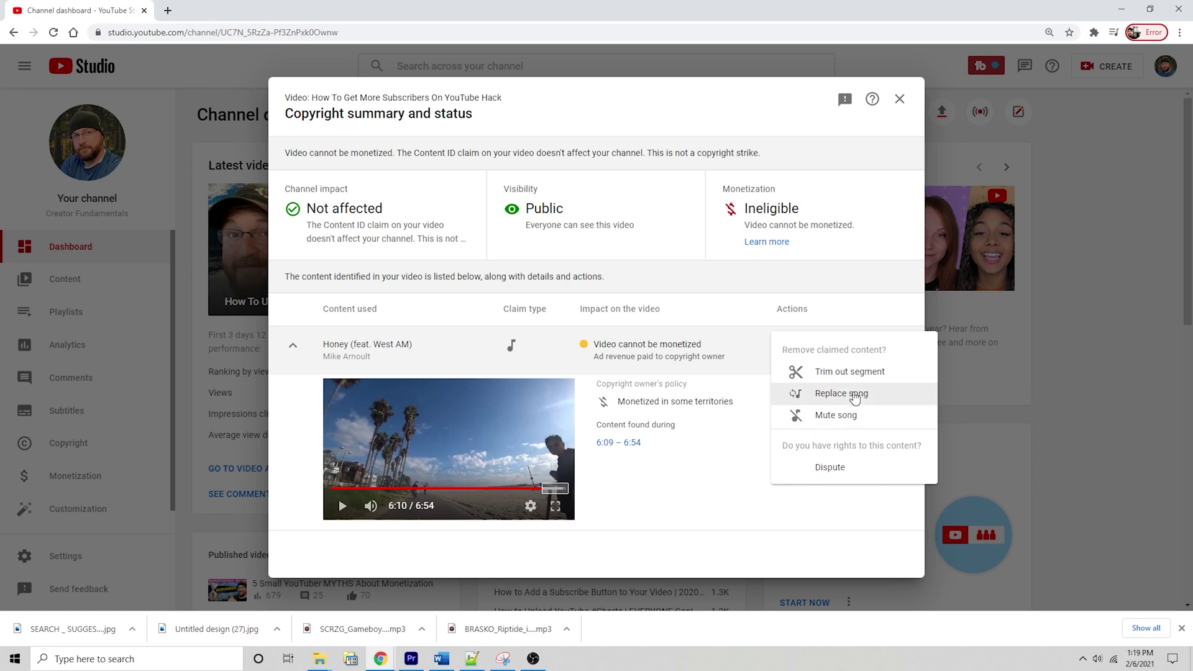
# Choose Replace song as the action for the claimed track.
pyautogui.click(856, 396)
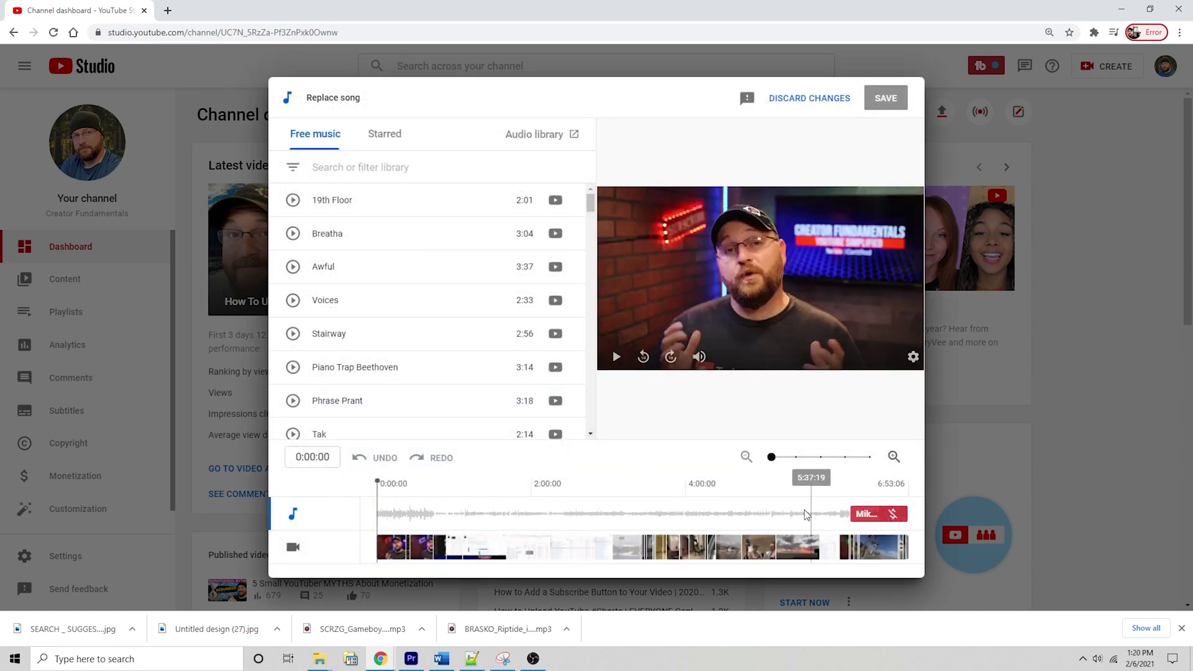
pyautogui.moveTo(865, 516)
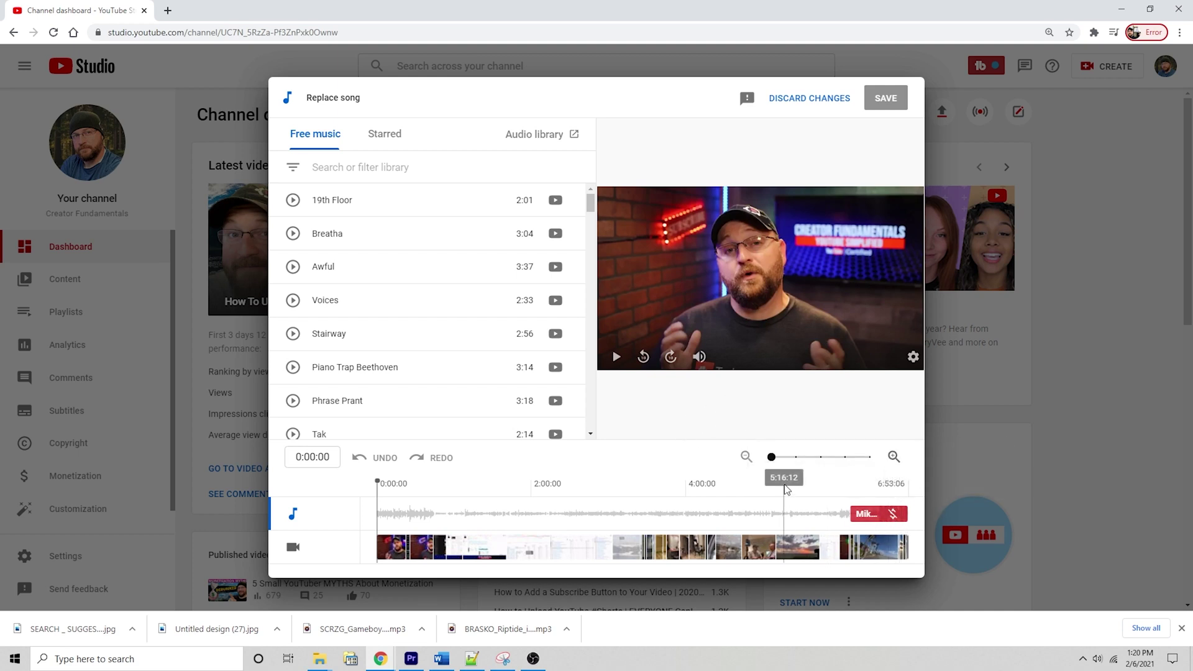
pyautogui.click(591, 434)
pyautogui.click(591, 435)
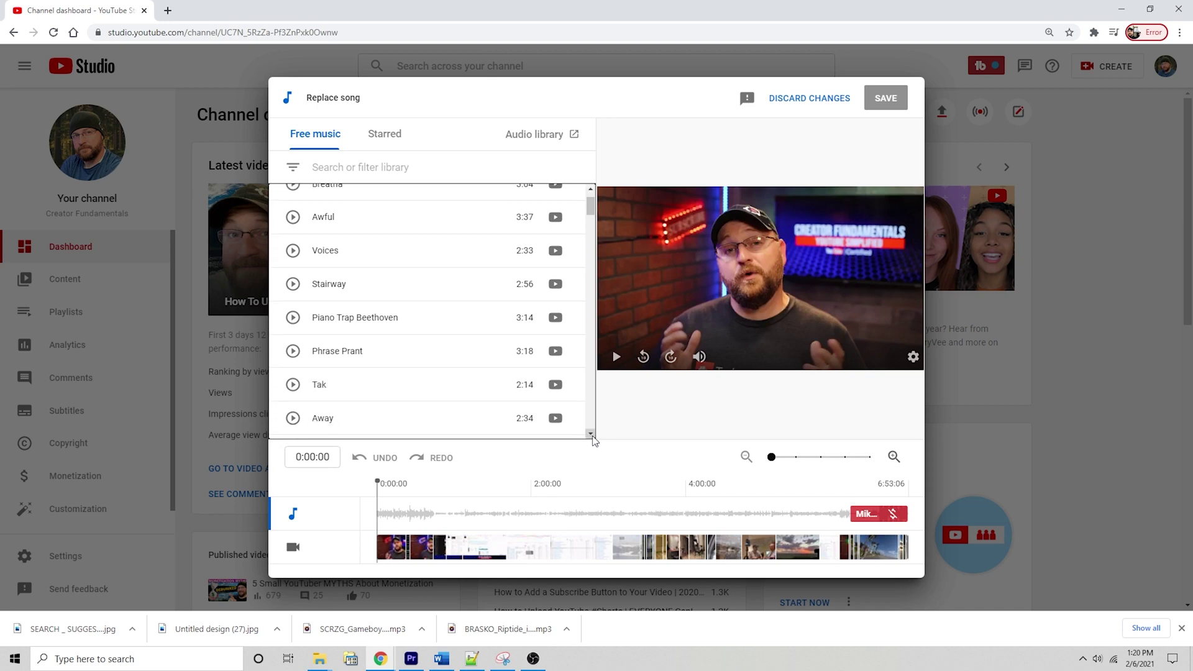
pyautogui.click(591, 436)
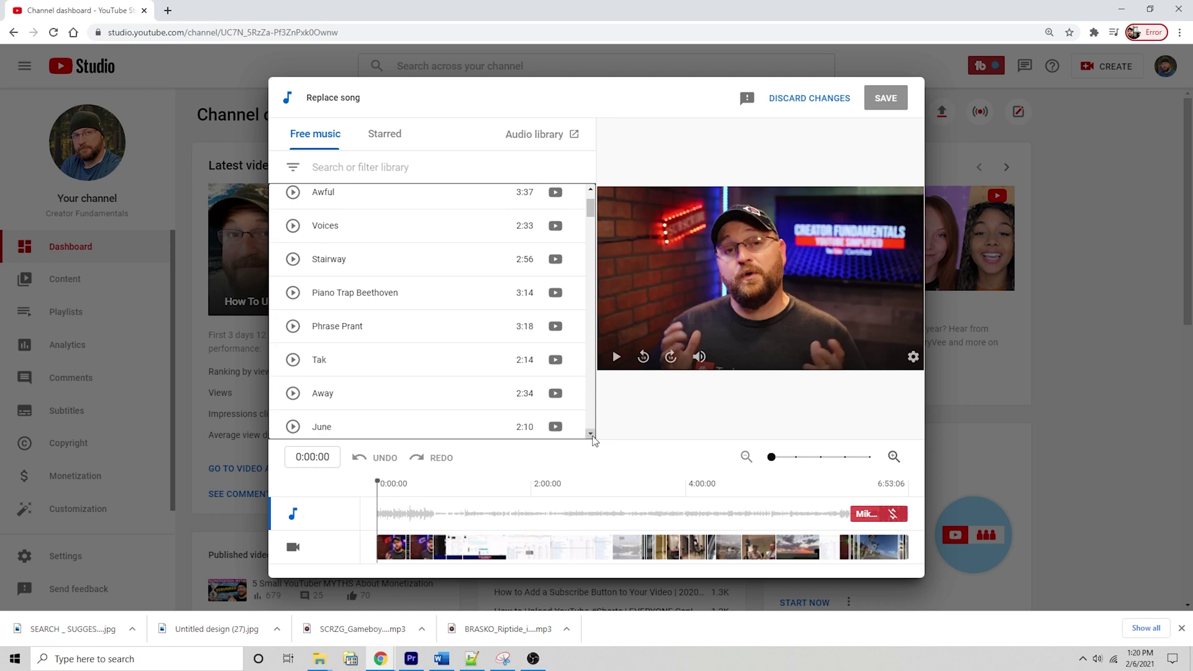
pyautogui.click(591, 435)
pyautogui.click(591, 435)
pyautogui.click(591, 434)
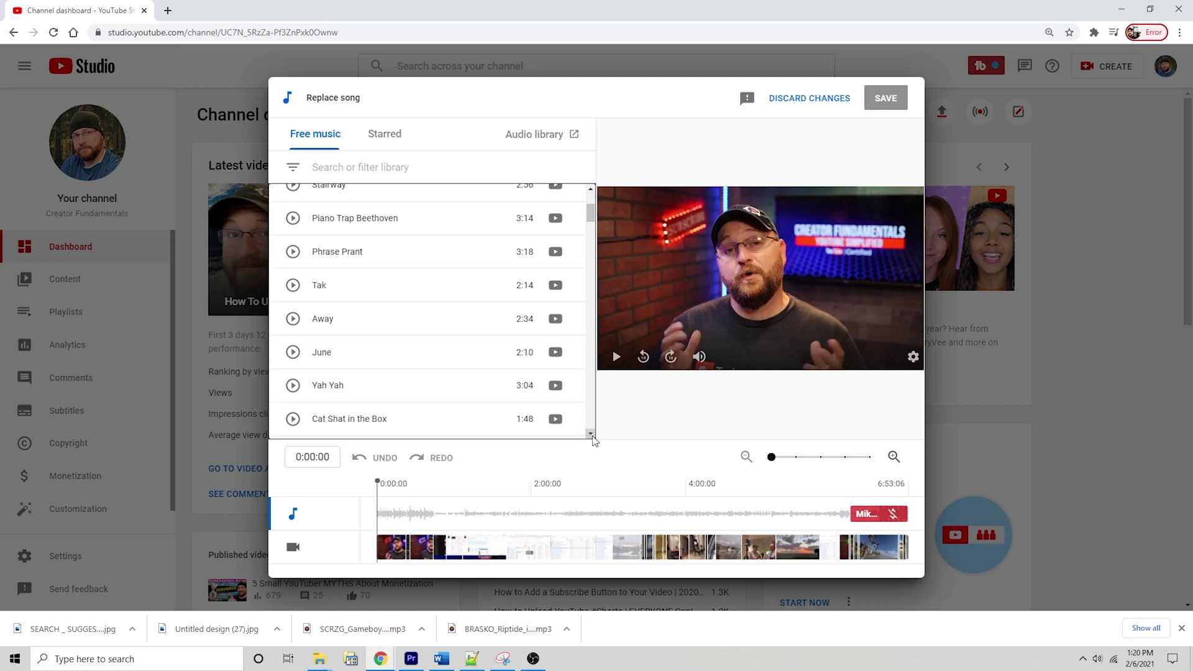
pyautogui.click(592, 436)
pyautogui.click(591, 434)
pyautogui.click(592, 434)
# Browse the Free music list of tracks such as Tak, Away and June.
pyautogui.moveTo(493, 224)
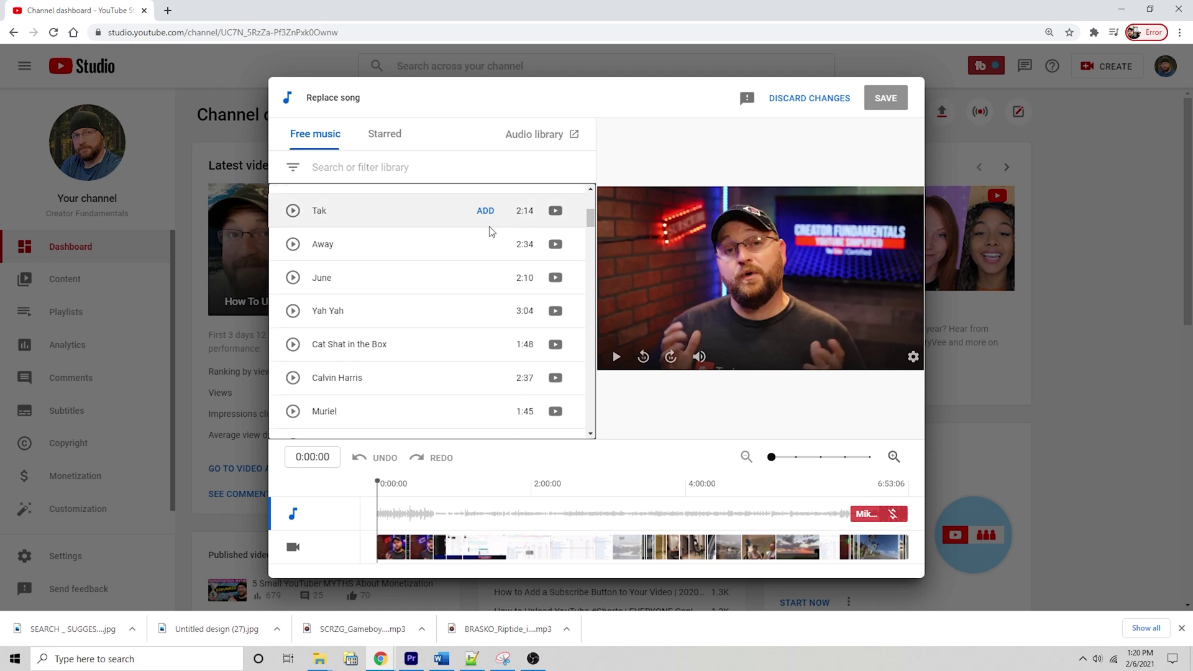
pyautogui.scroll(-8, 490, 231)
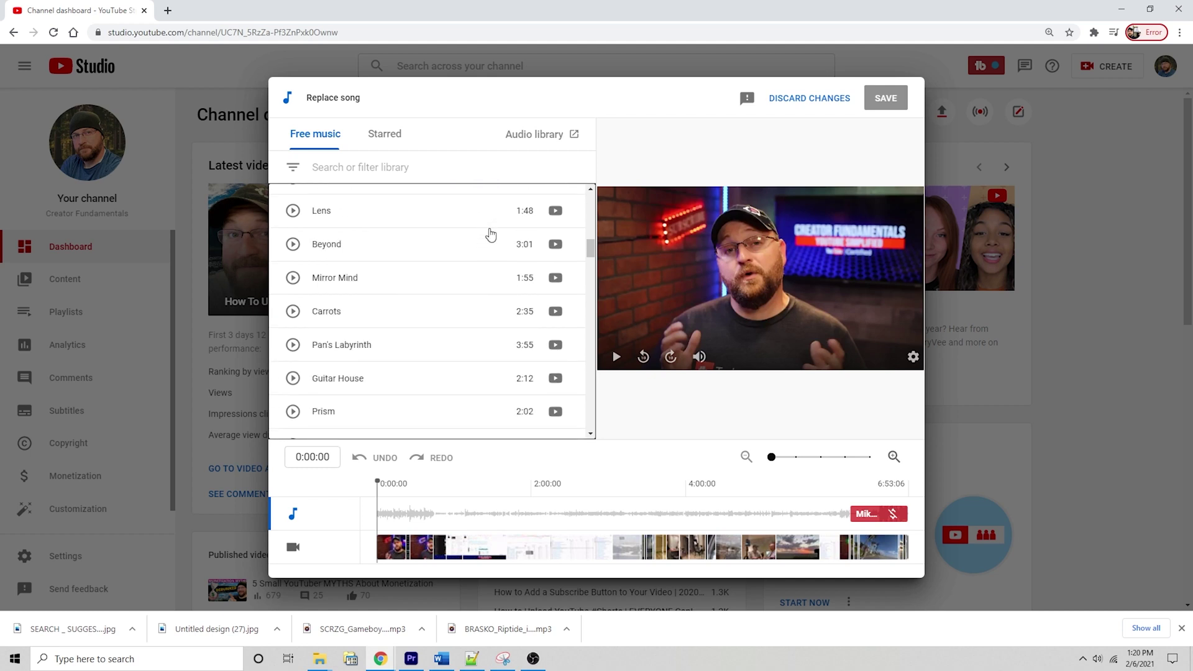
pyautogui.scroll(-2, 492, 234)
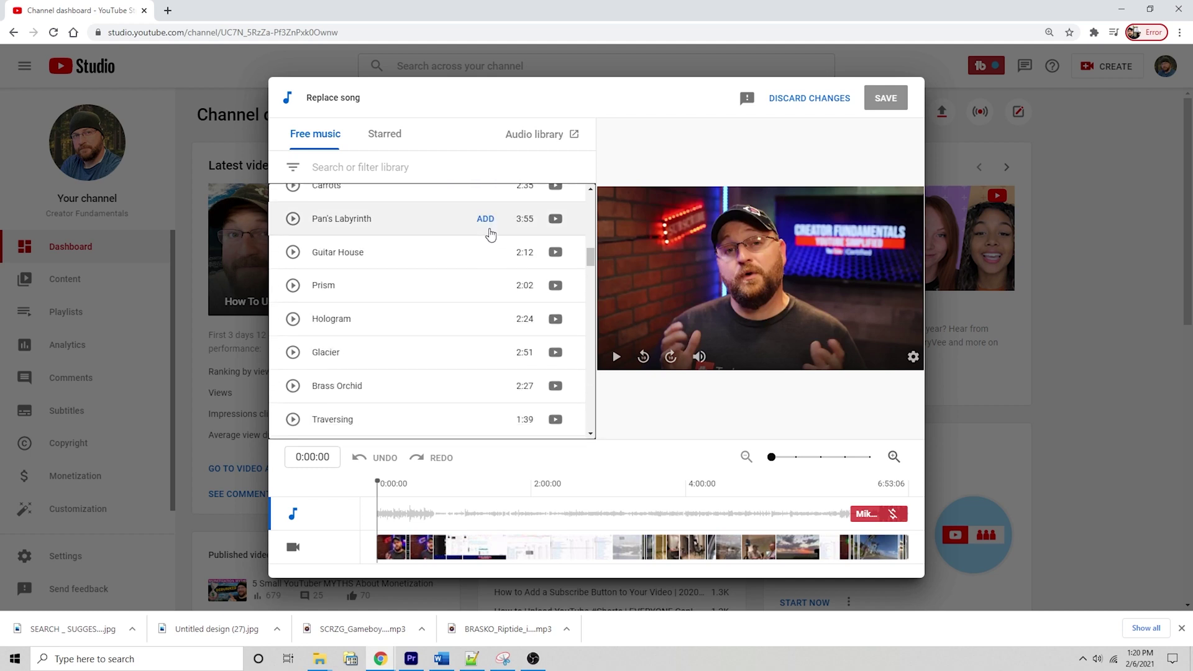
pyautogui.scroll(-9, 492, 234)
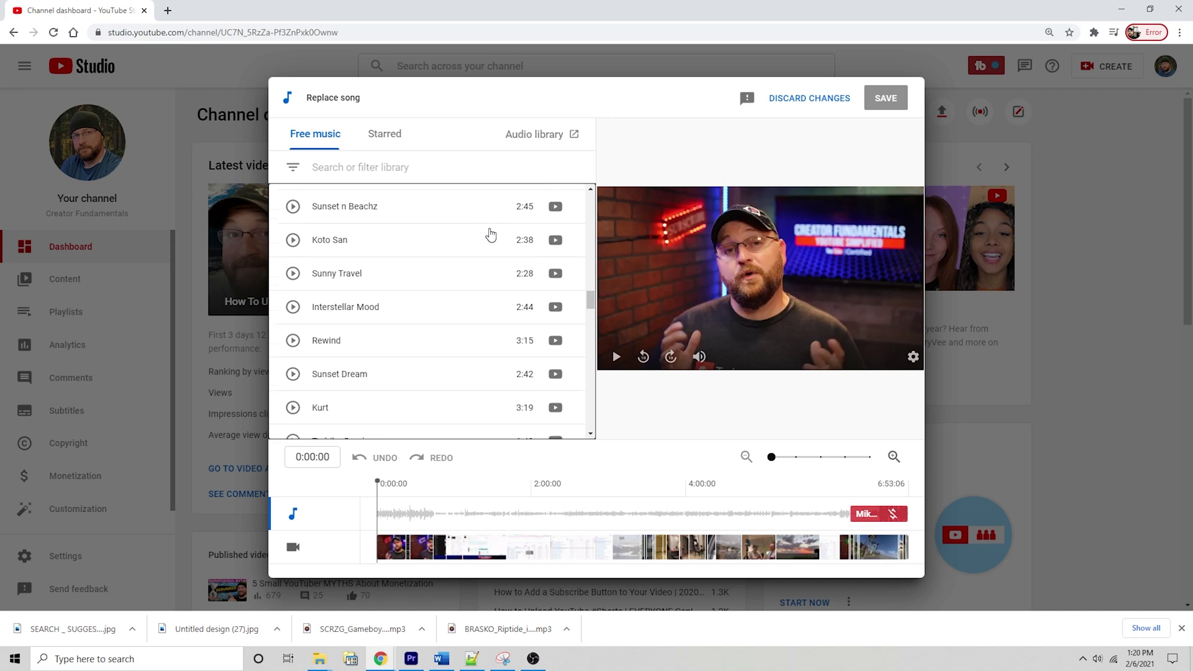
pyautogui.scroll(-2, 488, 235)
pyautogui.scroll(5, 494, 246)
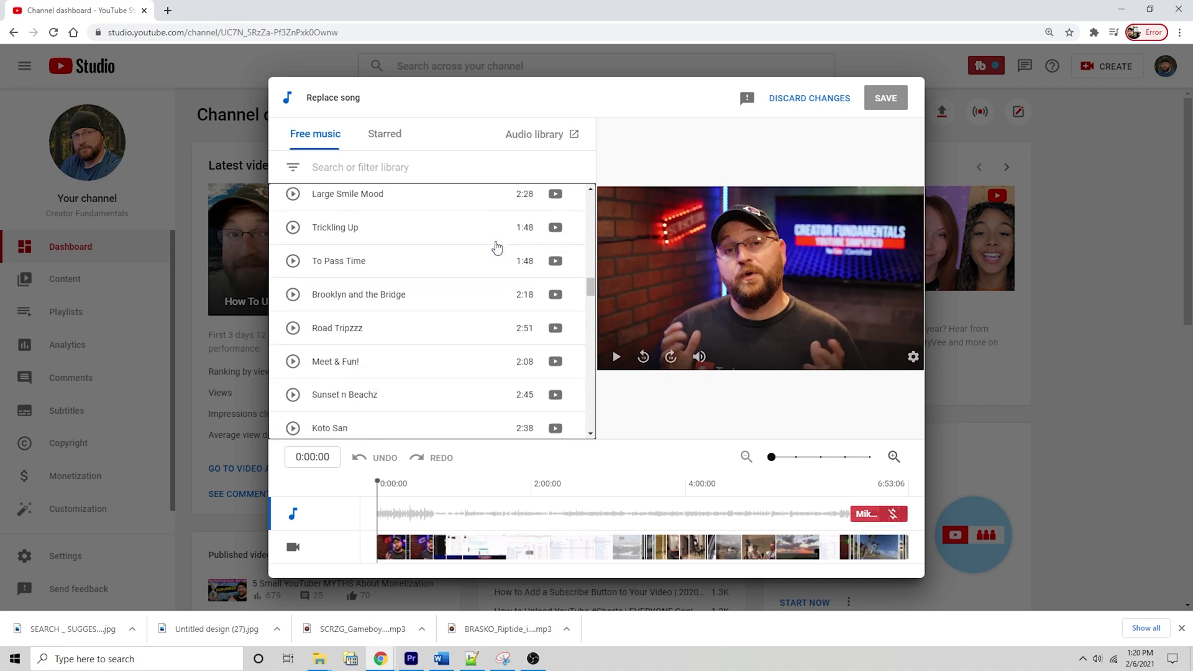
pyautogui.scroll(8, 497, 248)
pyautogui.scroll(-4, 509, 247)
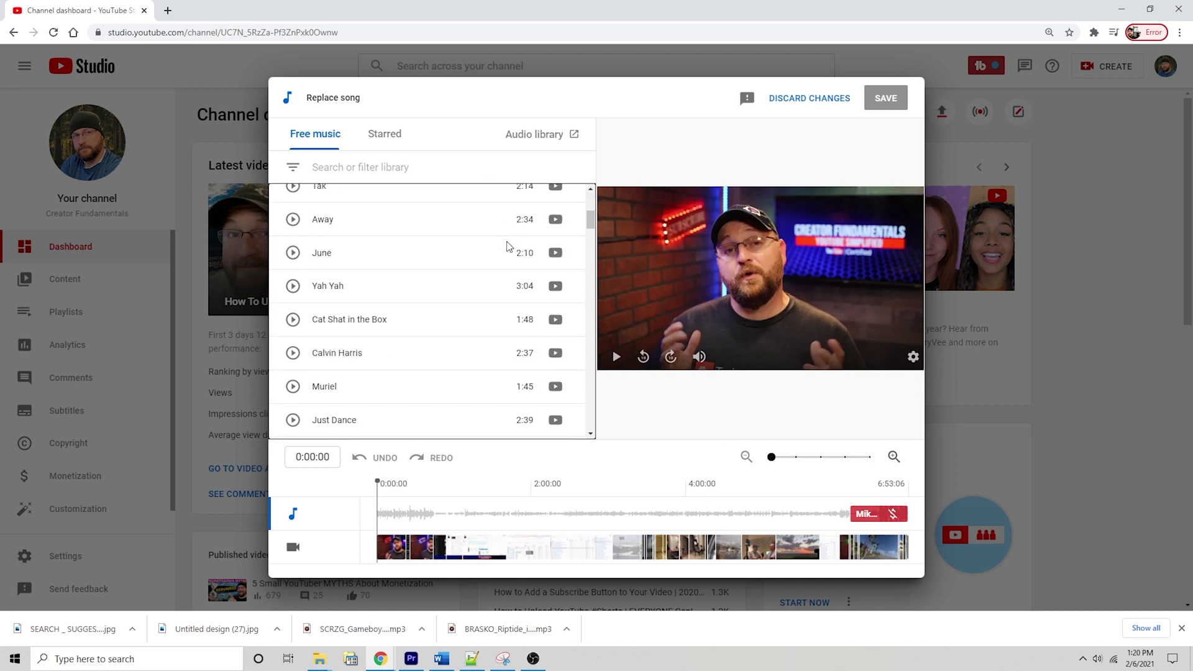
# Search the library for 'beach' and add Sunset n Beachz (2:45) as the replacement, jumping to 6:06:11.
pyautogui.click(447, 165)
pyautogui.write('beach')
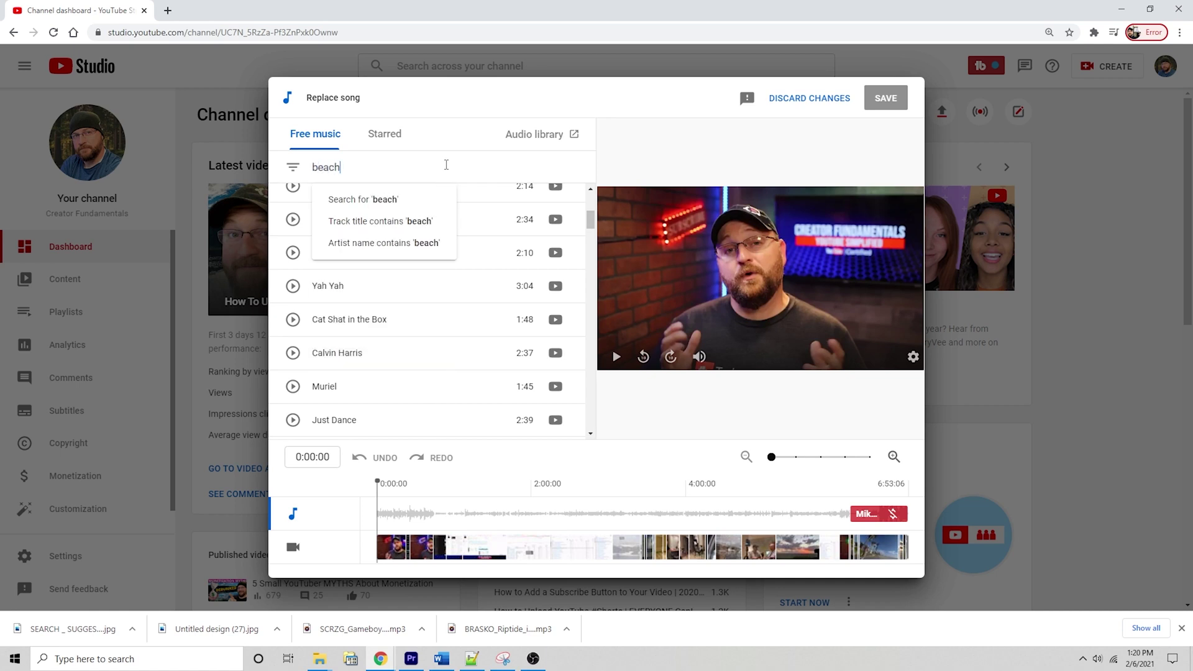
pyautogui.press('Return')
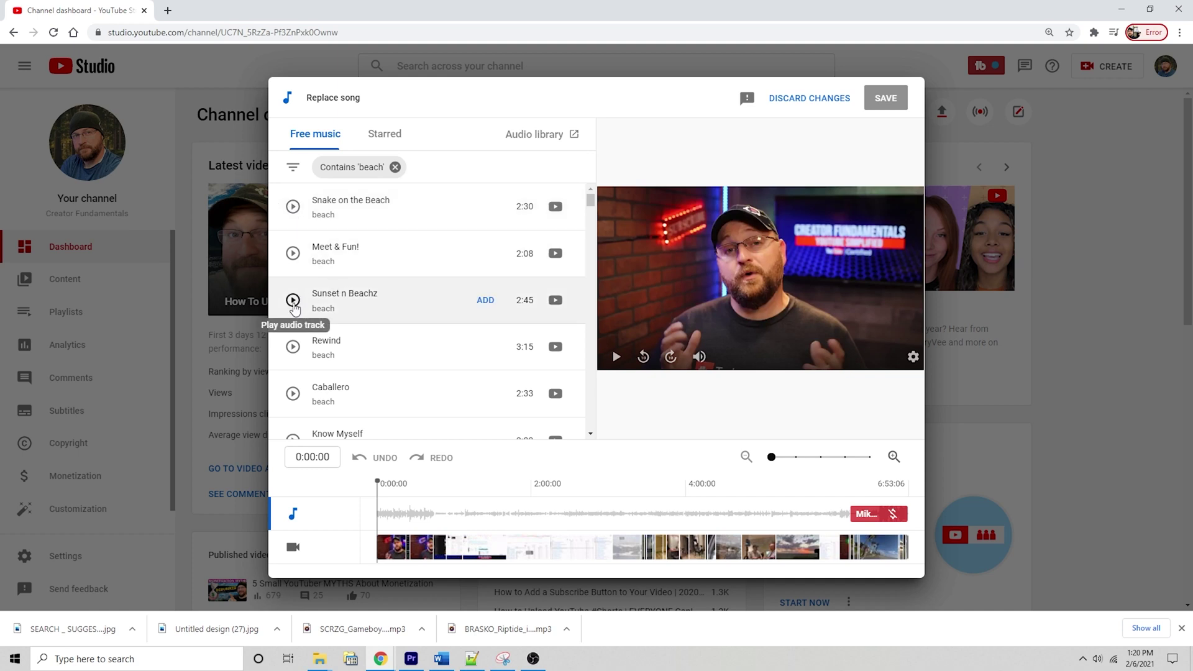
pyautogui.click(294, 303)
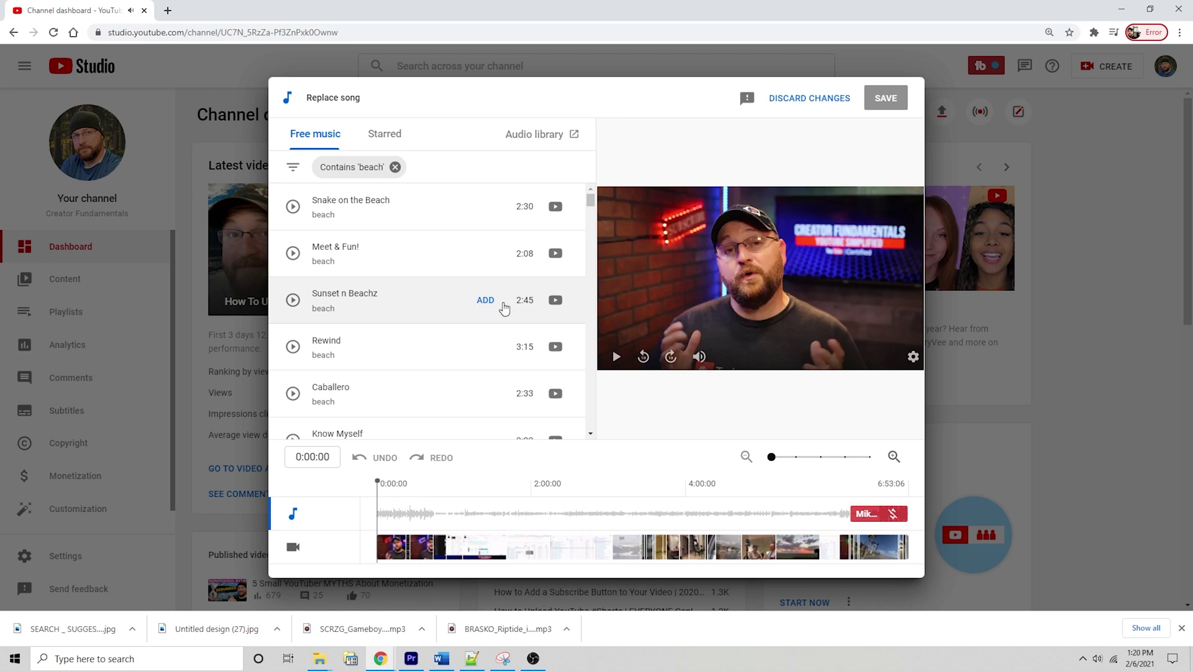
pyautogui.click(503, 305)
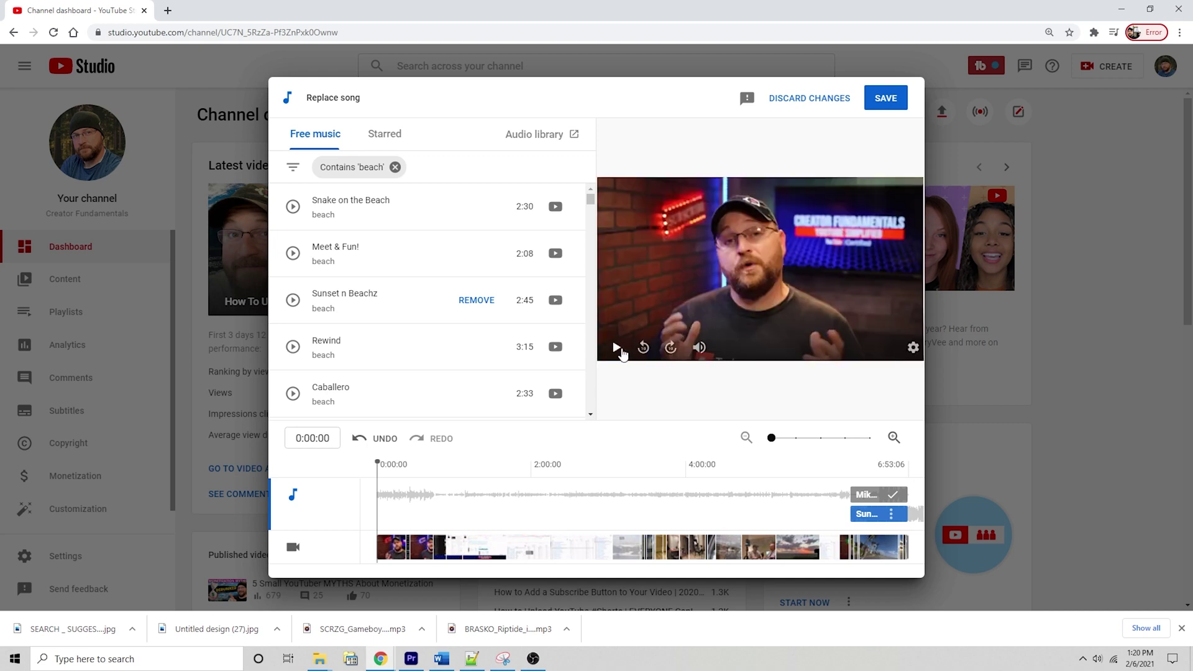
pyautogui.click(850, 495)
# Play and pause the preview with Sunset n Beachz, then save the replacement.
pyautogui.click(616, 347)
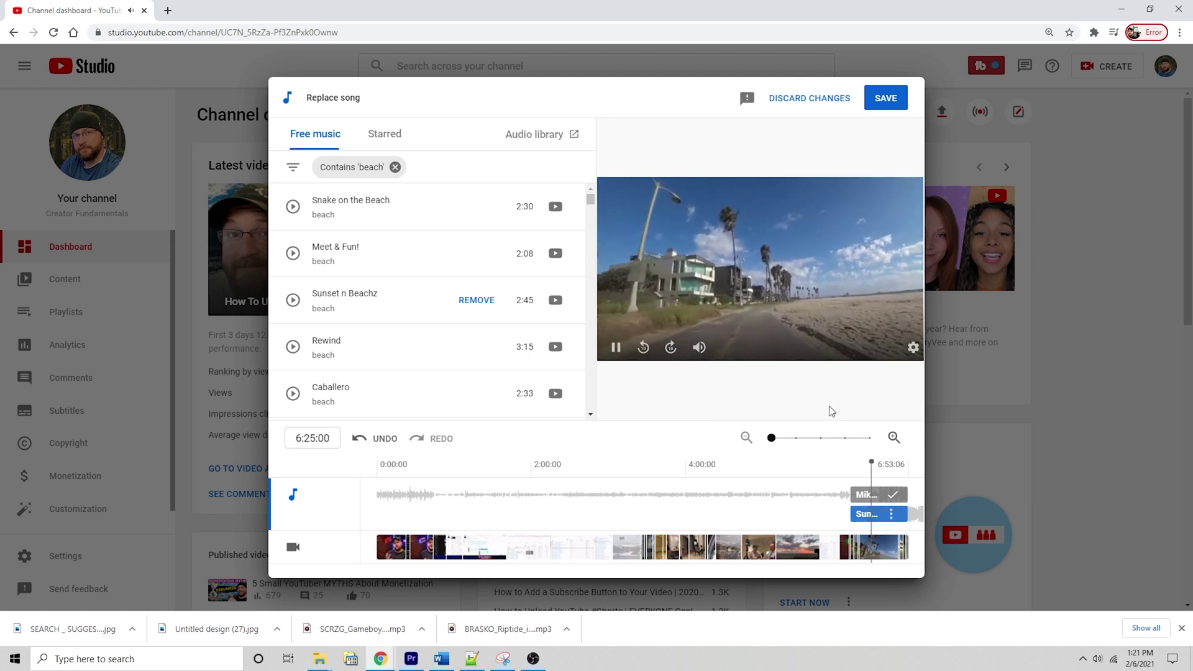
pyautogui.click(617, 347)
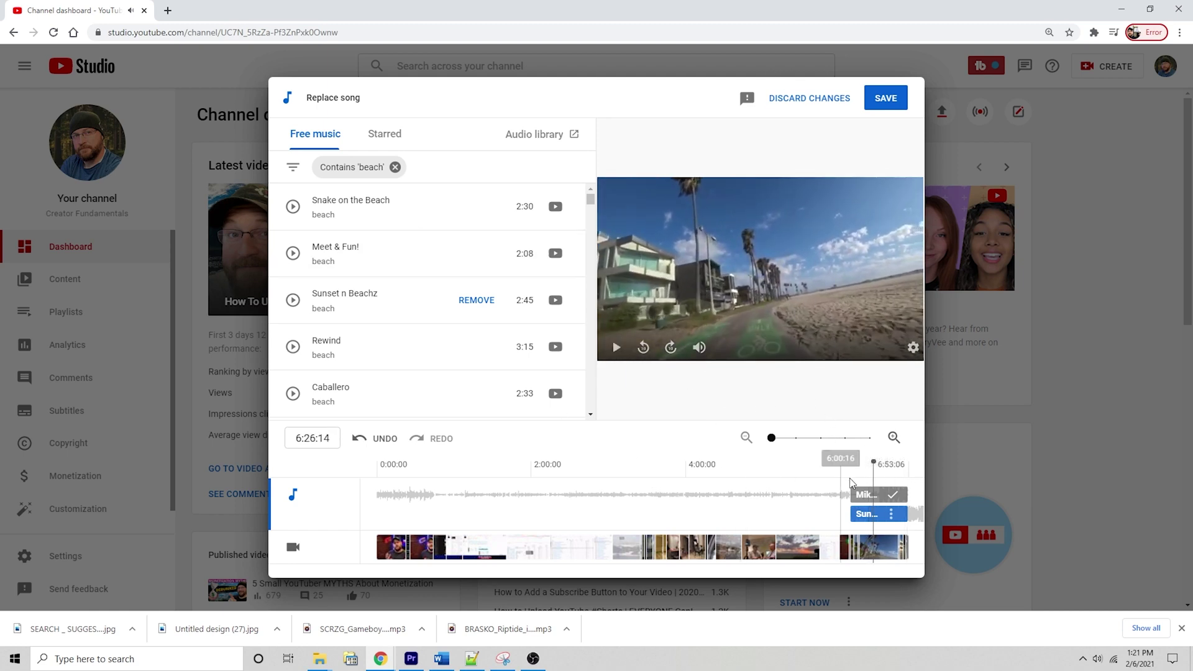
pyautogui.click(887, 99)
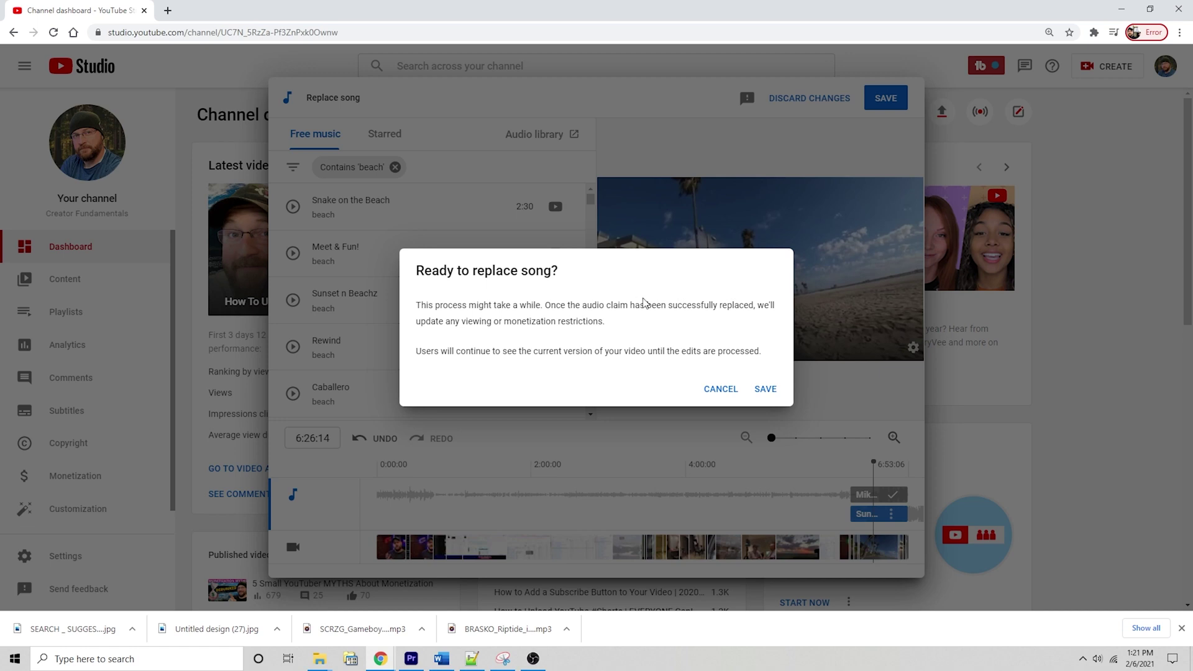
# Confirm the Ready to replace song? prompt and let processing finish.
pyautogui.click(767, 390)
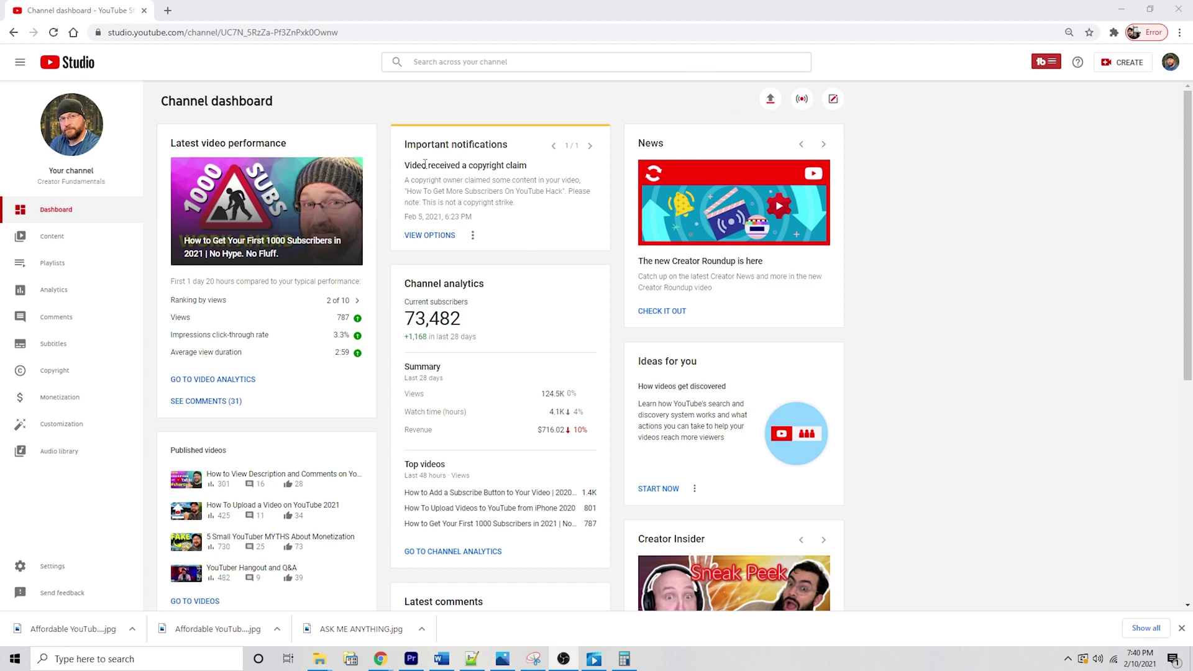
# Reopen the copyright summary to verify no issues and monetization On.
pyautogui.click(435, 238)
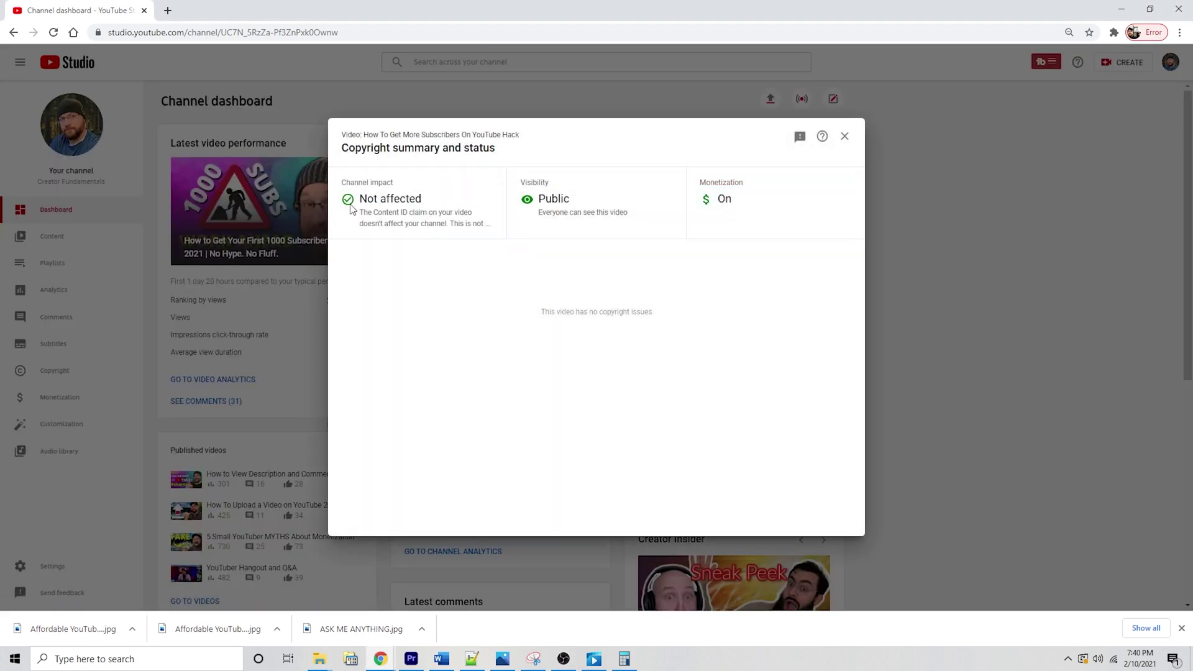